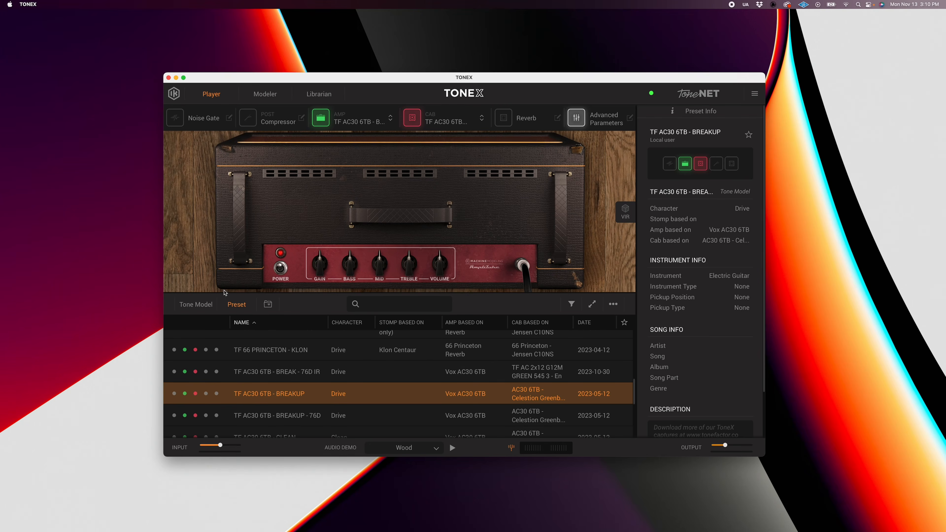
# Load the TF AC30 6TB - BREAKUP - 76D preset and open the custom IR list for its cab.
pyautogui.click(197, 305)
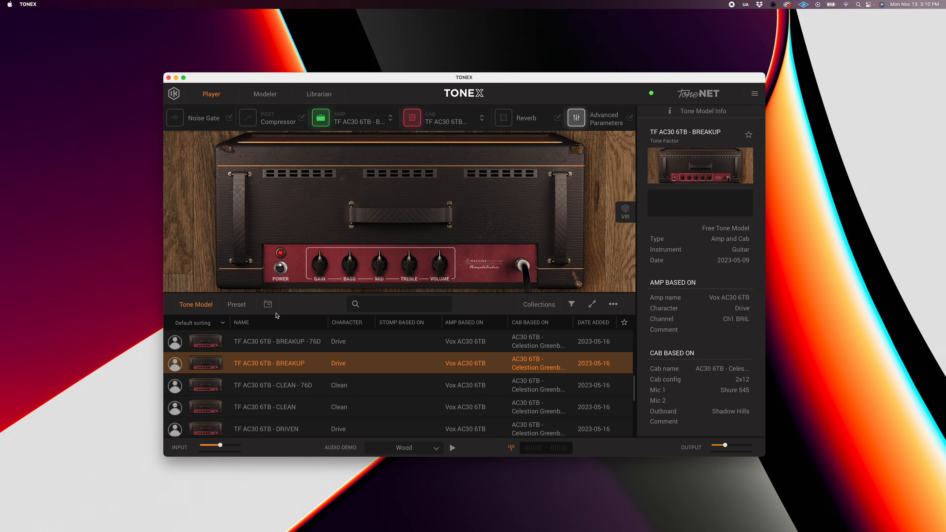
pyautogui.click(237, 305)
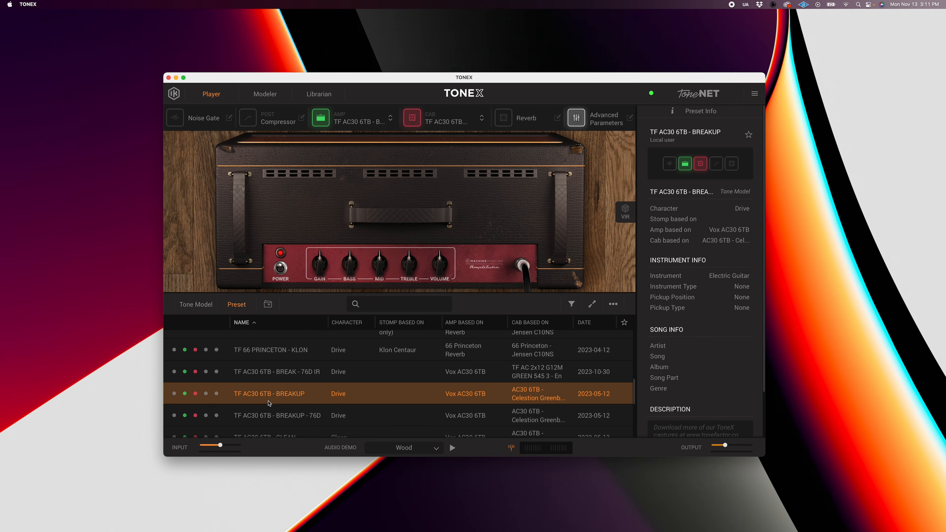
pyautogui.scroll(-1, 297, 378)
pyautogui.click(299, 406)
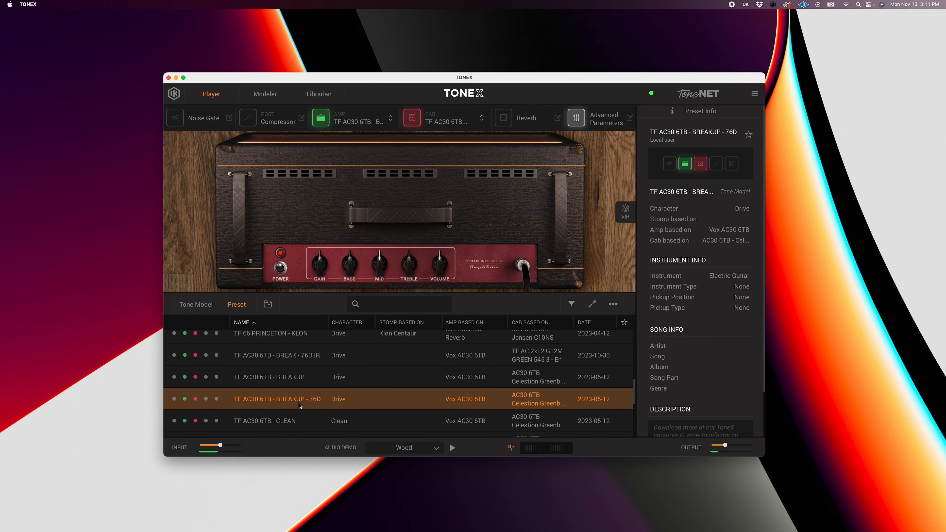
pyautogui.click(291, 420)
pyautogui.click(443, 119)
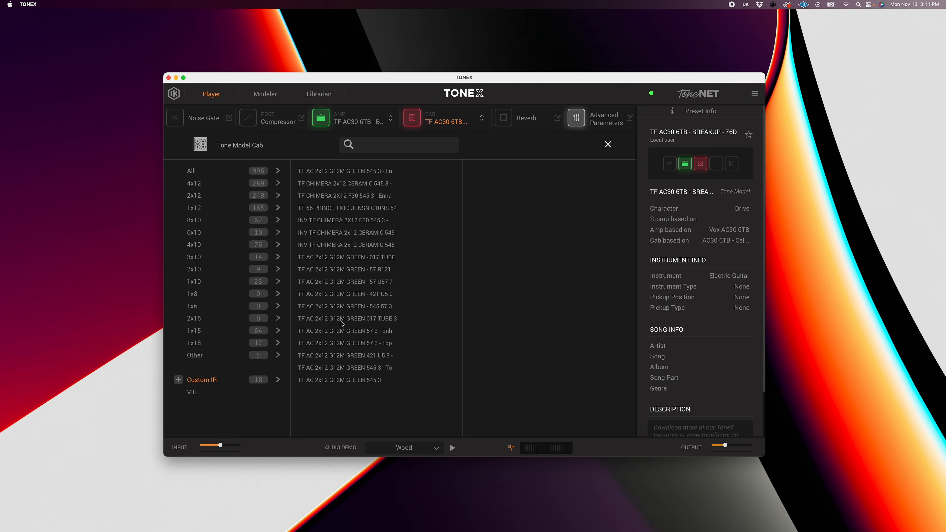
# Start adding a custom IR and browse to the XR IR folder inside AMPS CAPTURES PRESETS, TONE FACTOR.
pyautogui.click(179, 379)
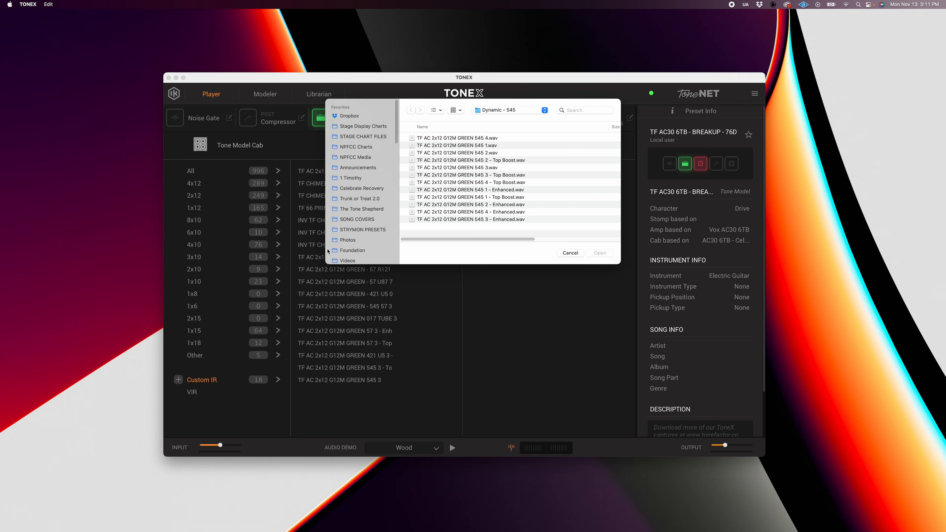
pyautogui.click(511, 110)
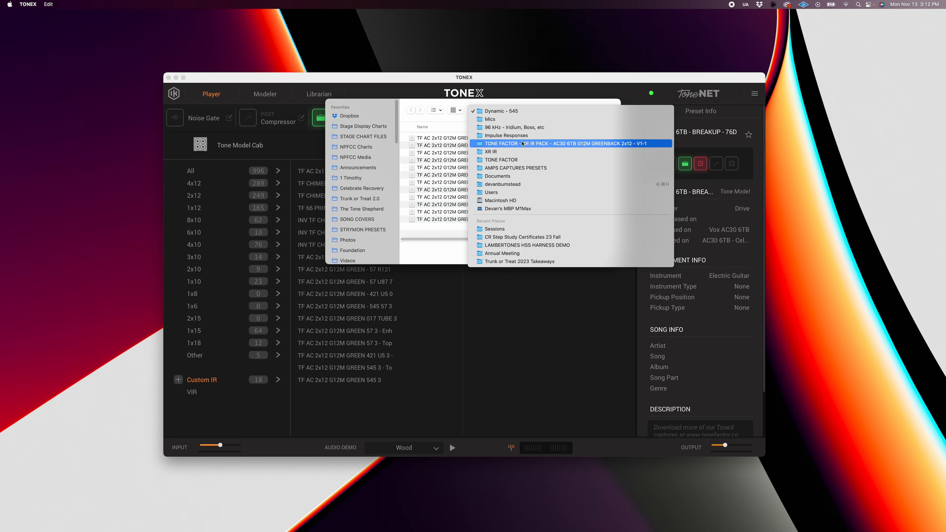
pyautogui.click(517, 168)
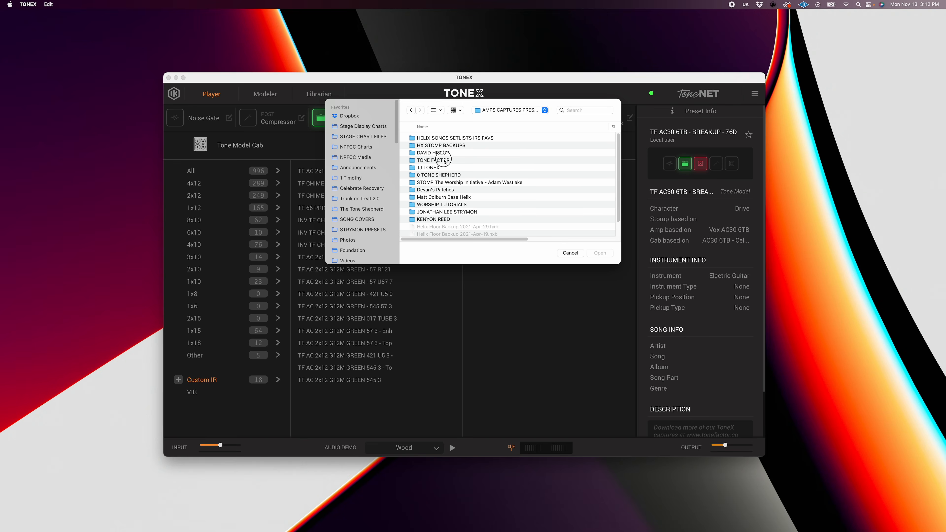
pyautogui.doubleClick(434, 160)
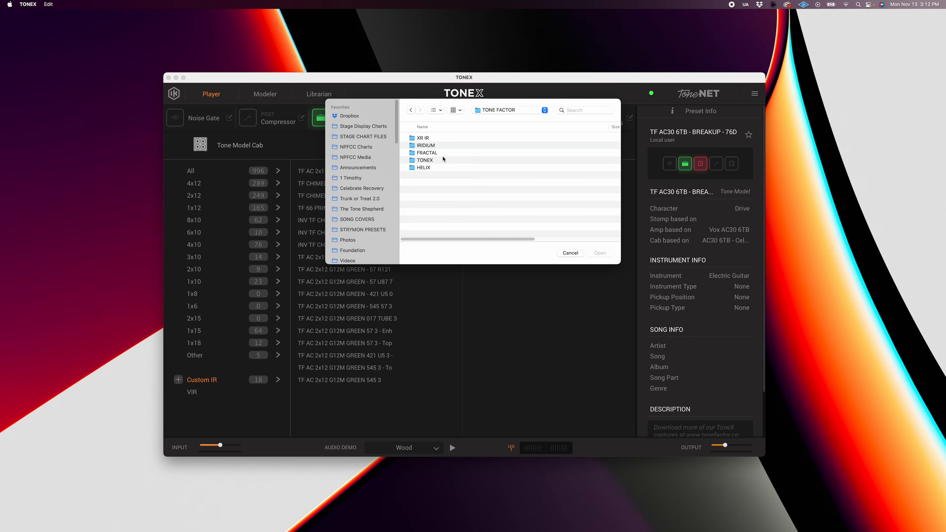
pyautogui.doubleClick(435, 138)
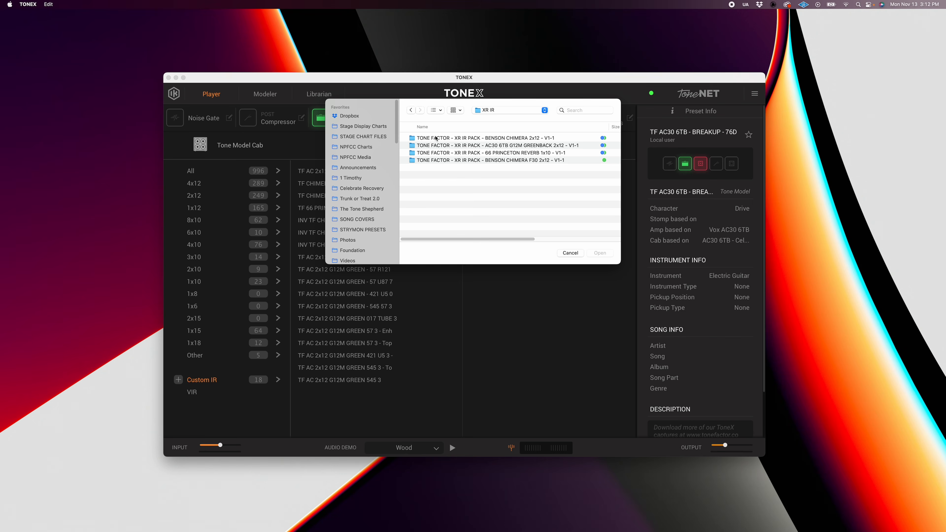
# In the AC30 6TB G12M GREENBACK 2x12 pack's Impulse Responses, open the Tone Factor Starters folder under 96 kHz - Iridium, Boss, etc.
pyautogui.moveTo(609, 127); pyautogui.dragTo(624, 127)
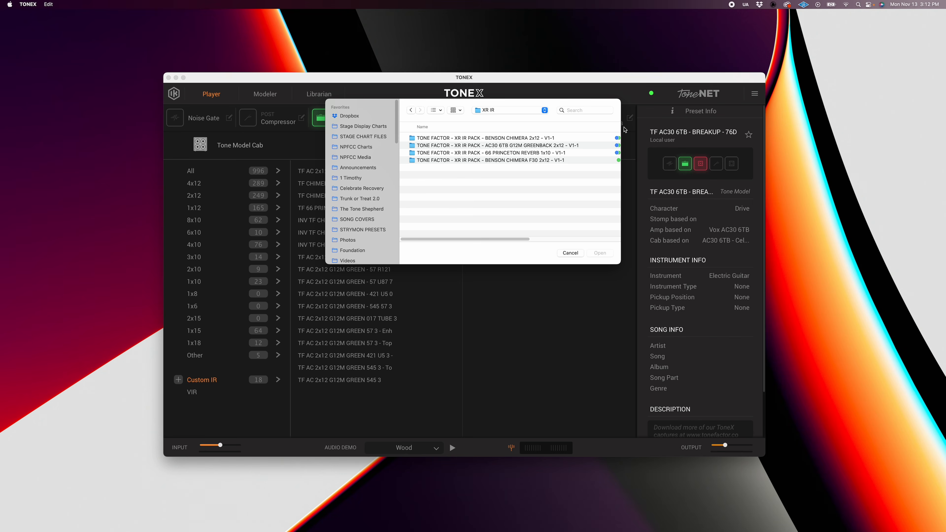
pyautogui.doubleClick(547, 146)
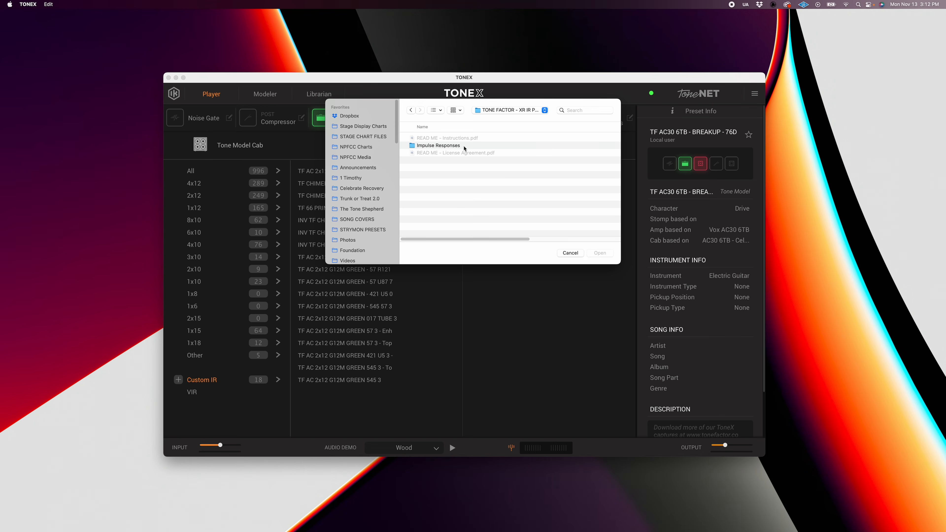
pyautogui.doubleClick(444, 146)
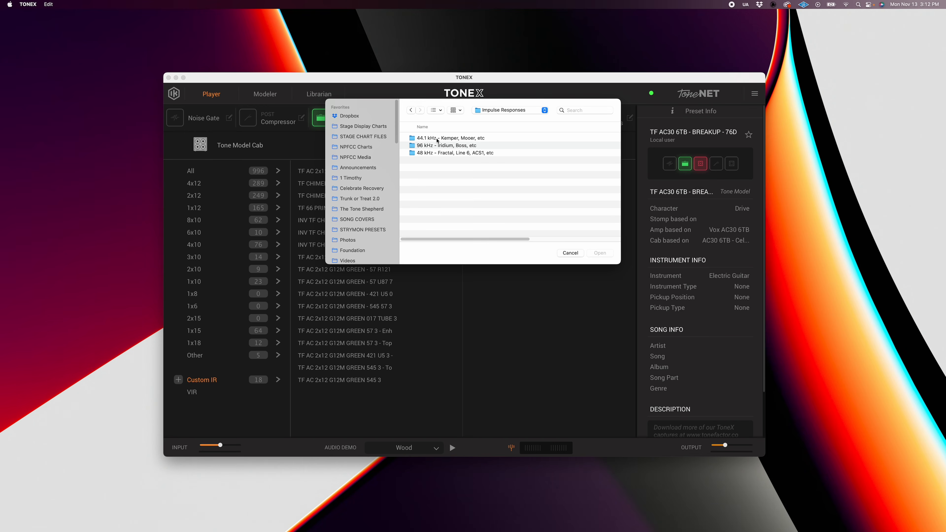
pyautogui.doubleClick(466, 146)
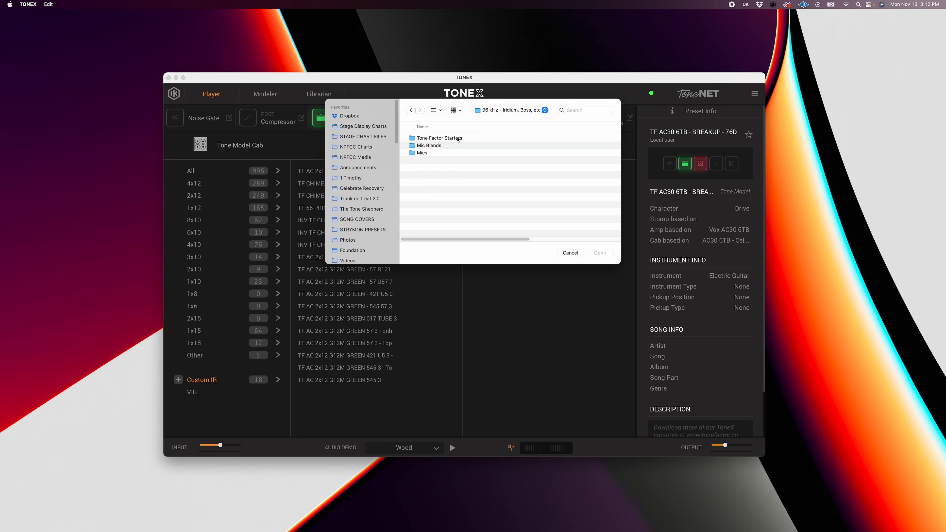
pyautogui.doubleClick(458, 138)
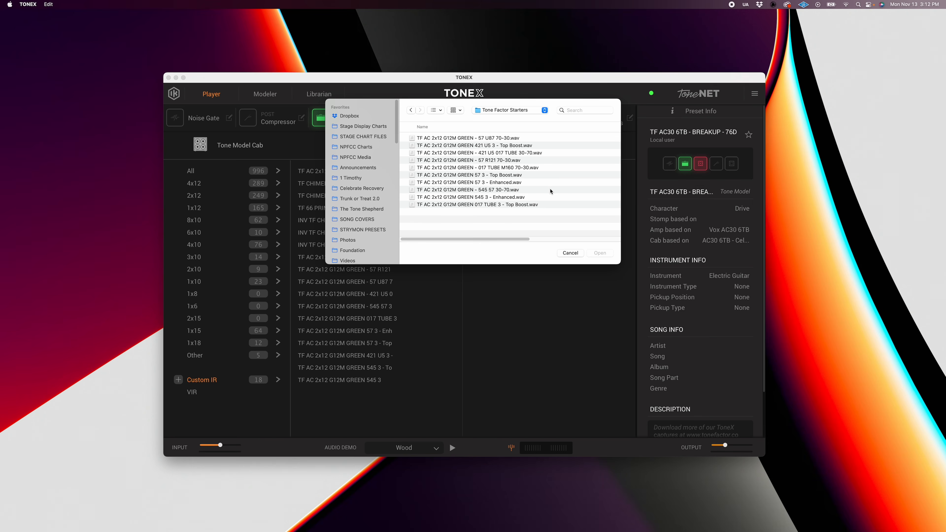
# Select the IR file TF AC 2x12 G12M GREEN 545 3 - Enhanced.wav and cancel the import.
pyautogui.click(496, 198)
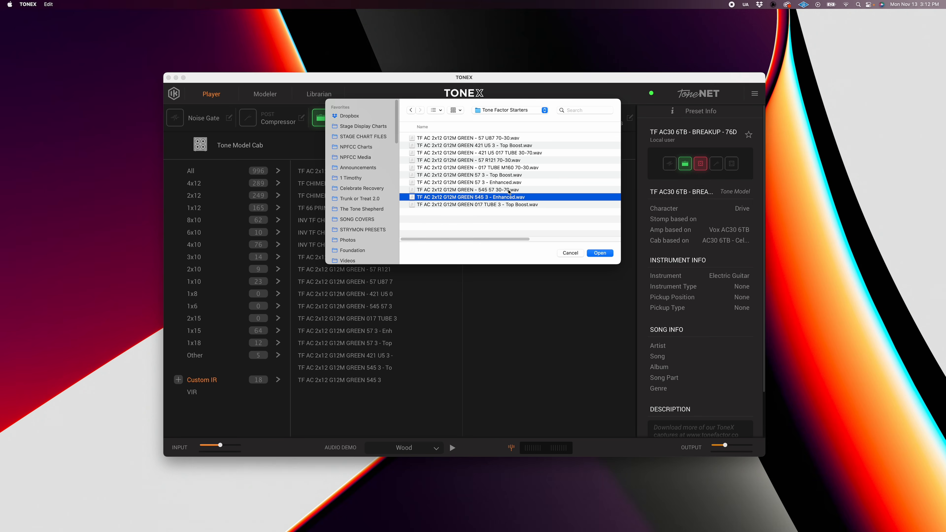
pyautogui.click(512, 190)
pyautogui.click(512, 195)
pyautogui.click(571, 253)
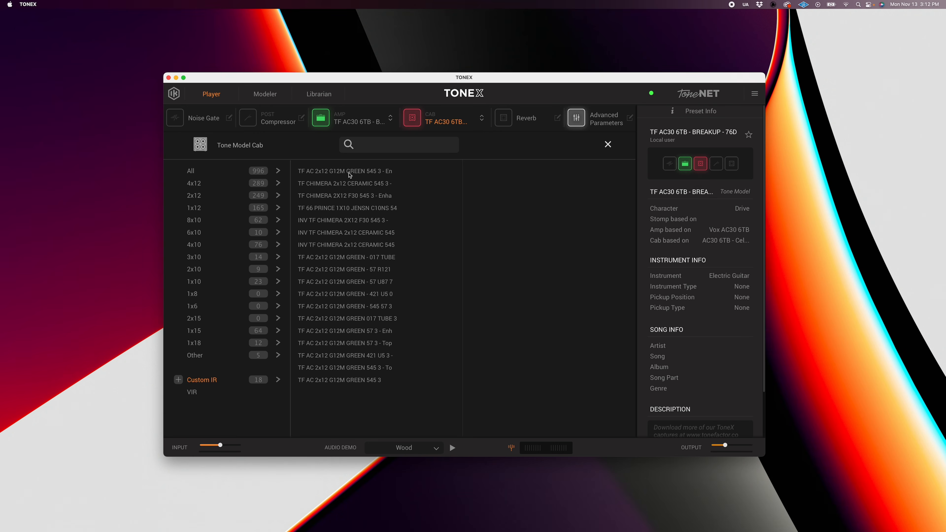
# Audition several custom IRs as the preset's cab, ending with TF AC 2x12 G12M GREEN - 57 U87 7 loaded.
pyautogui.click(383, 172)
pyautogui.click(359, 284)
pyautogui.click(356, 294)
pyautogui.click(344, 332)
pyautogui.click(352, 319)
pyautogui.click(321, 209)
pyautogui.click(362, 281)
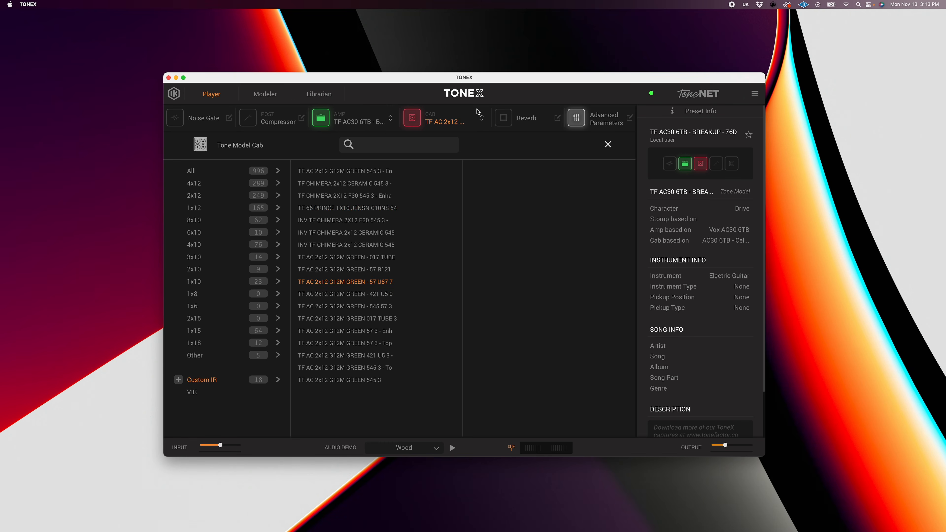
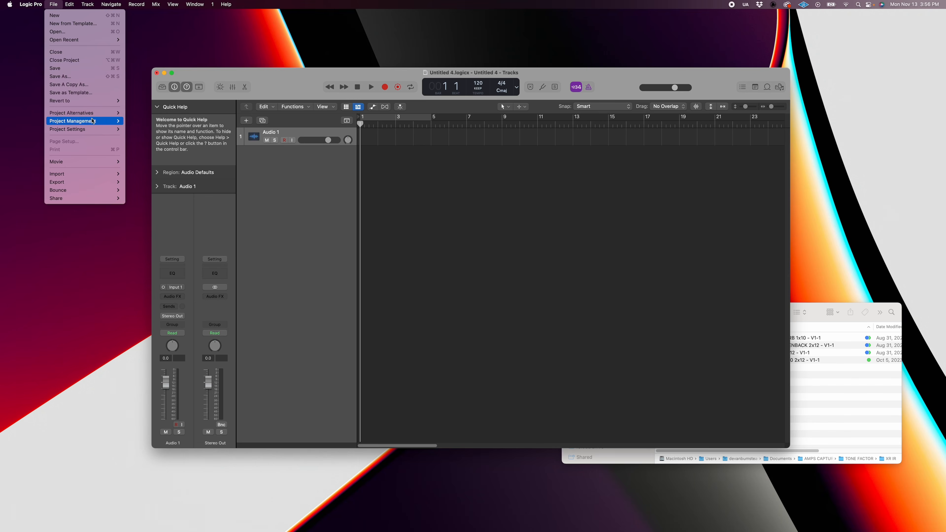
# Check the project's sample rate in the audio project settings and close the settings.
pyautogui.moveTo(108, 129)
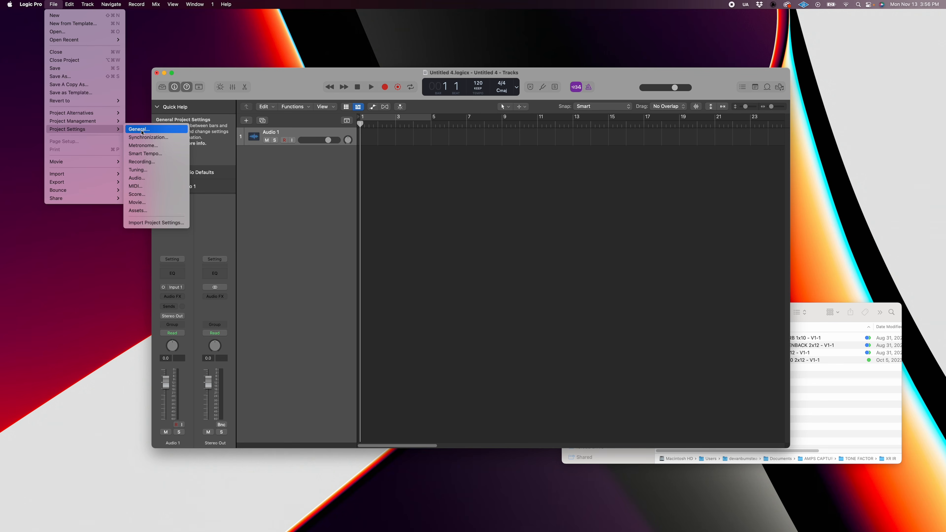
pyautogui.click(152, 178)
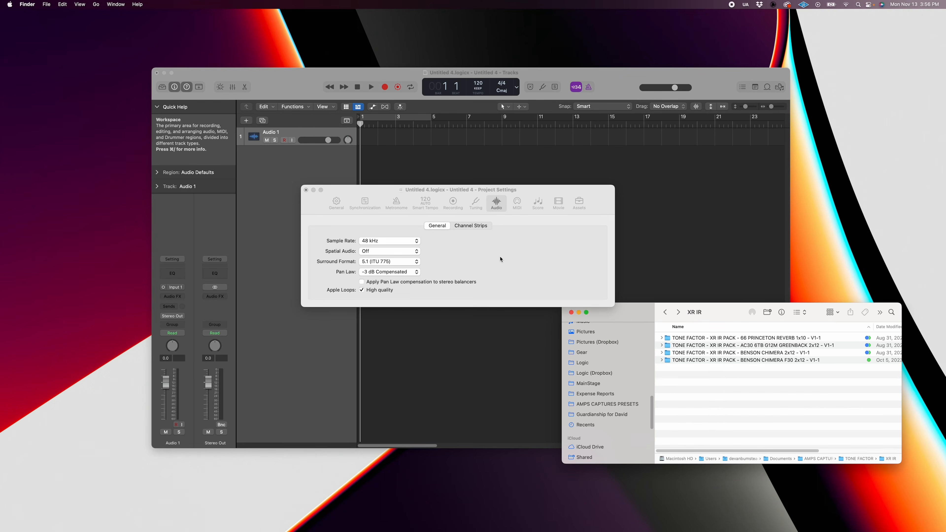
pyautogui.click(496, 341)
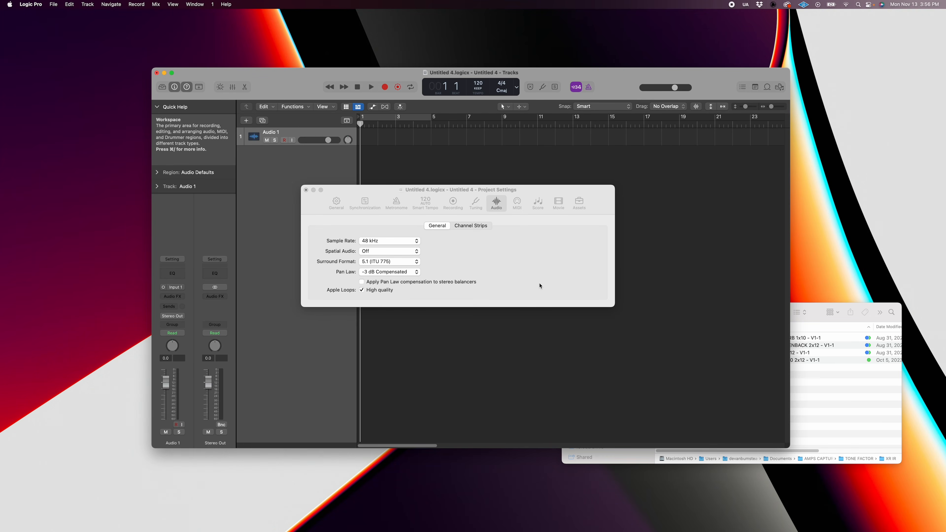
pyautogui.click(306, 190)
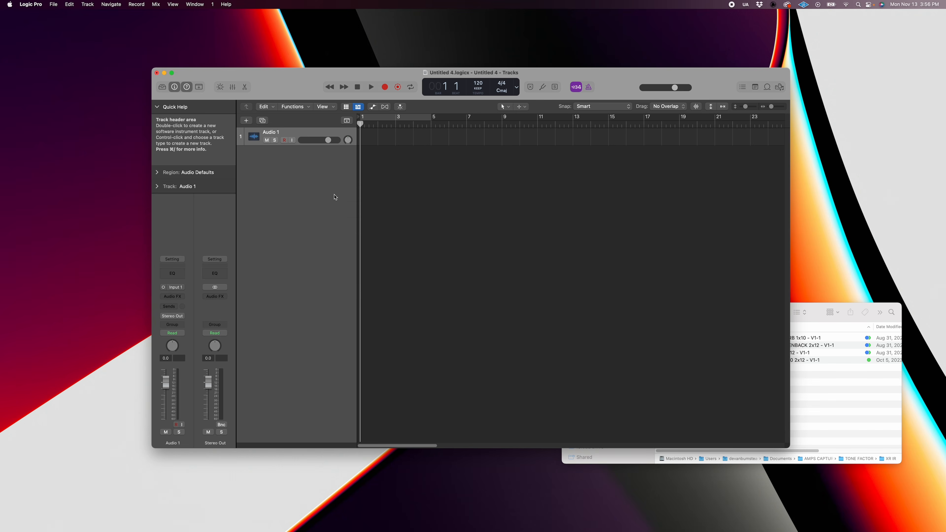
# Switch to Finder and open the AC30 6TB G12M GREENBACK 2x12 pack's Tone Factor Starters folder under Impulse Responses, 48 kHz - Fractal, Line 6, ACS1, etc.
pyautogui.click(854, 406)
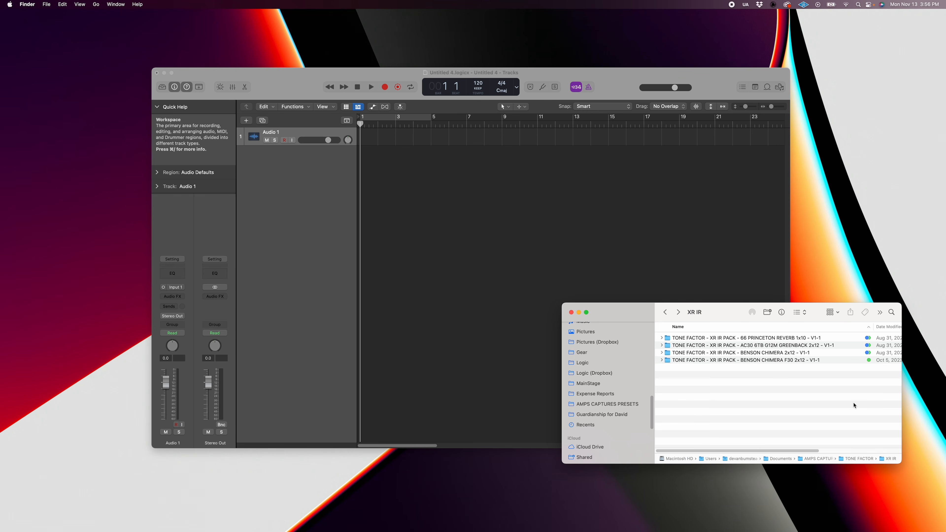
pyautogui.click(752, 346)
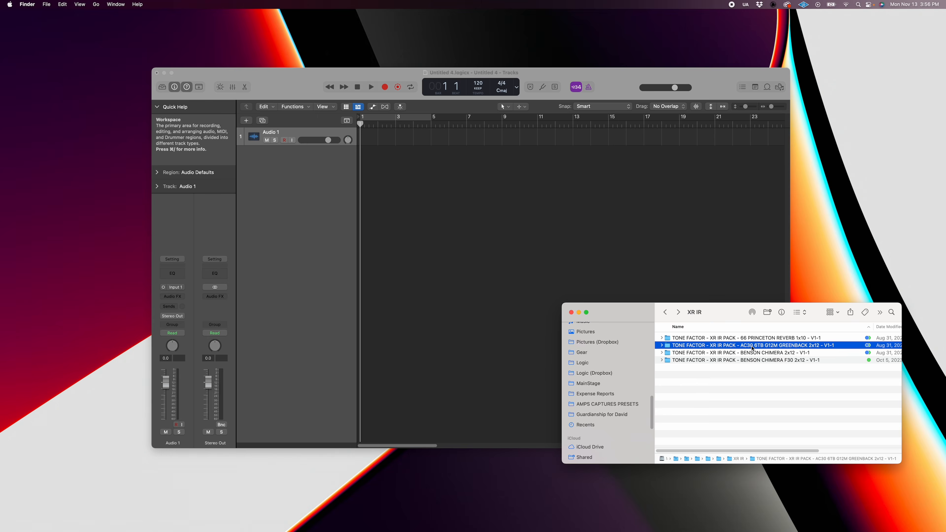
pyautogui.doubleClick(782, 346)
pyautogui.doubleClick(701, 338)
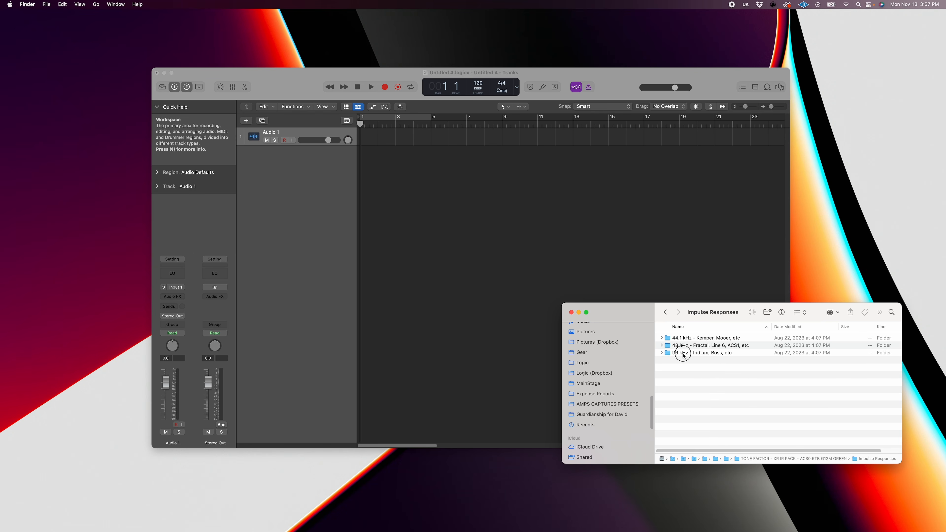
pyautogui.click(684, 354)
pyautogui.doubleClick(699, 346)
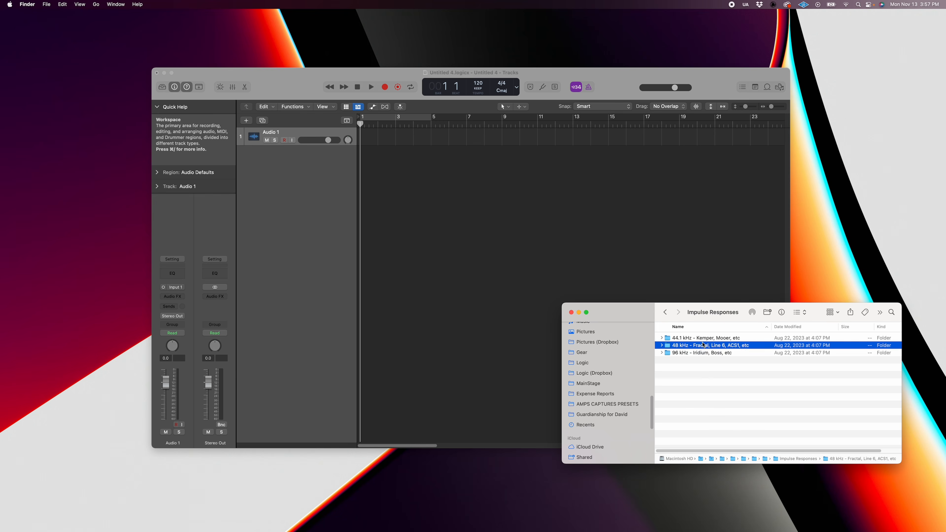
pyautogui.doubleClick(702, 354)
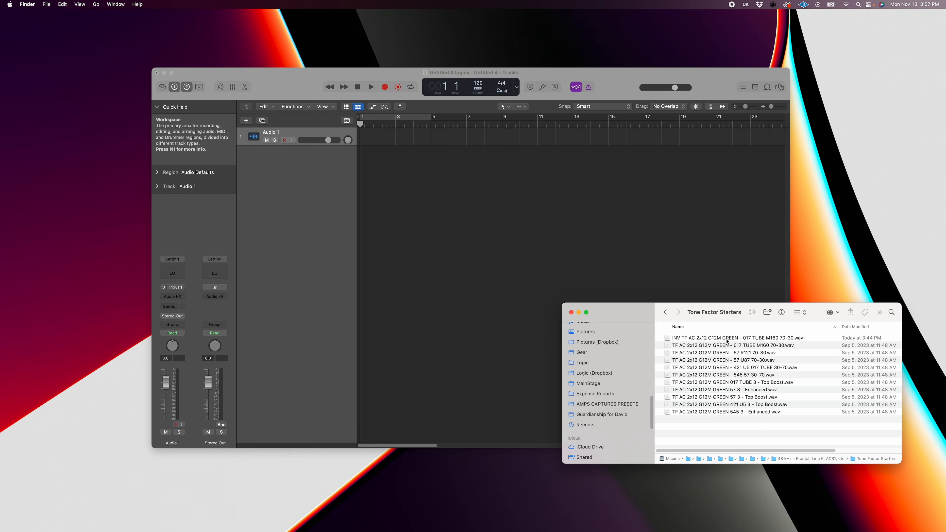
# Move the existing INV TF AC 2x12 G12M GREEN - 017 TUBE M160 70-30.wav to the trash.
pyautogui.click(721, 339)
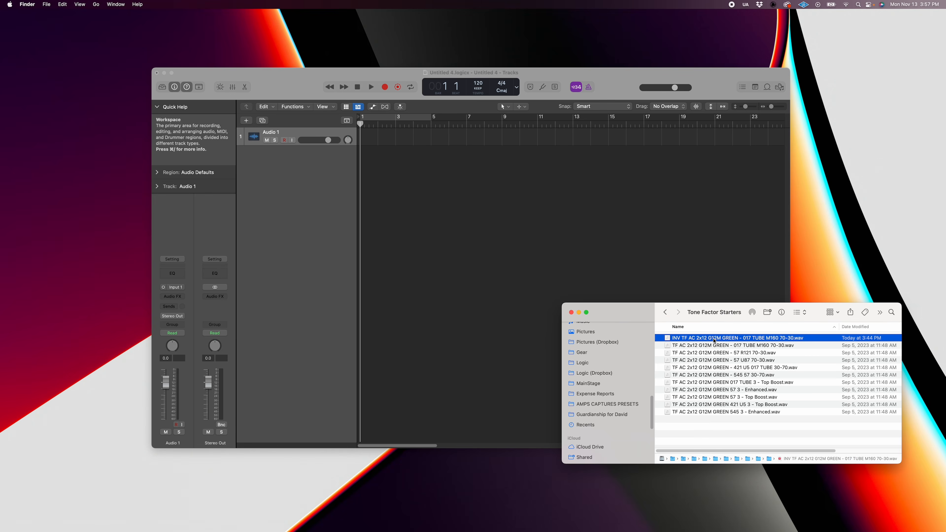
pyautogui.rightClick(715, 338)
pyautogui.click(750, 364)
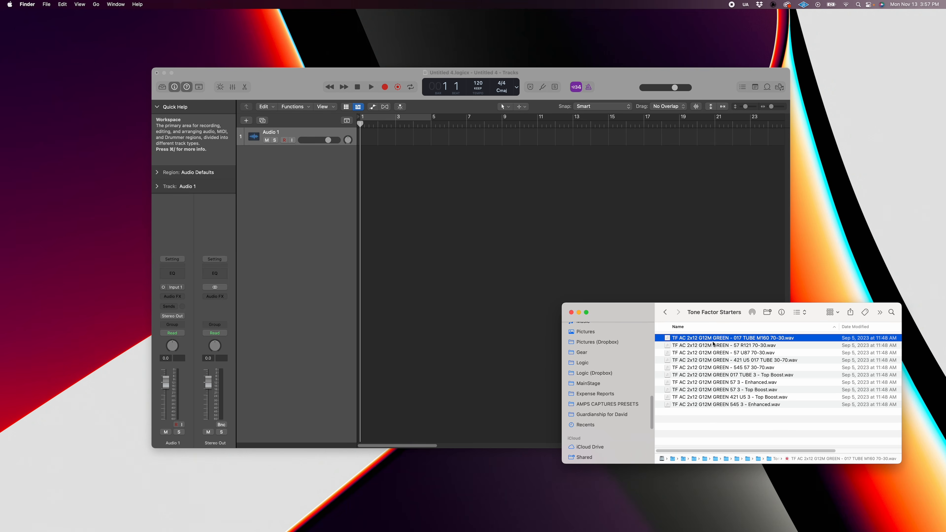
# Duplicate TF AC 2x12 G12M GREEN - 017 TUBE M160 70-30.wav and rename the copy INV TF AC 2x12 G12M GREEN - 017 TUBE M160 70-30.wav.
pyautogui.rightClick(707, 340)
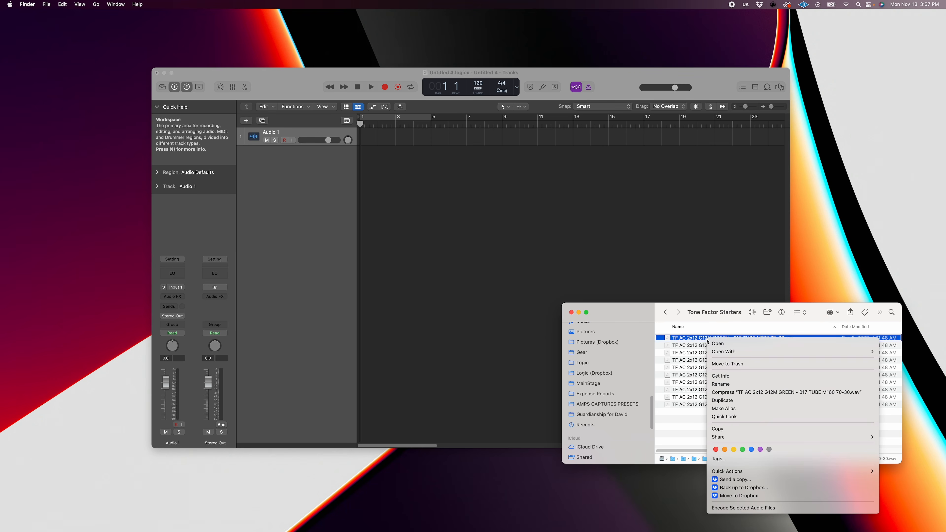
pyautogui.click(744, 402)
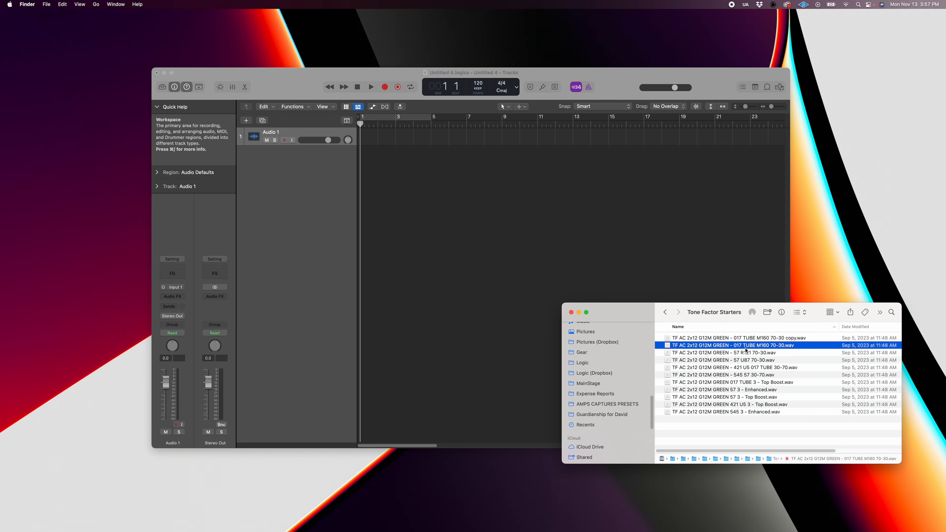
pyautogui.click(777, 340)
pyautogui.doubleClick(790, 338)
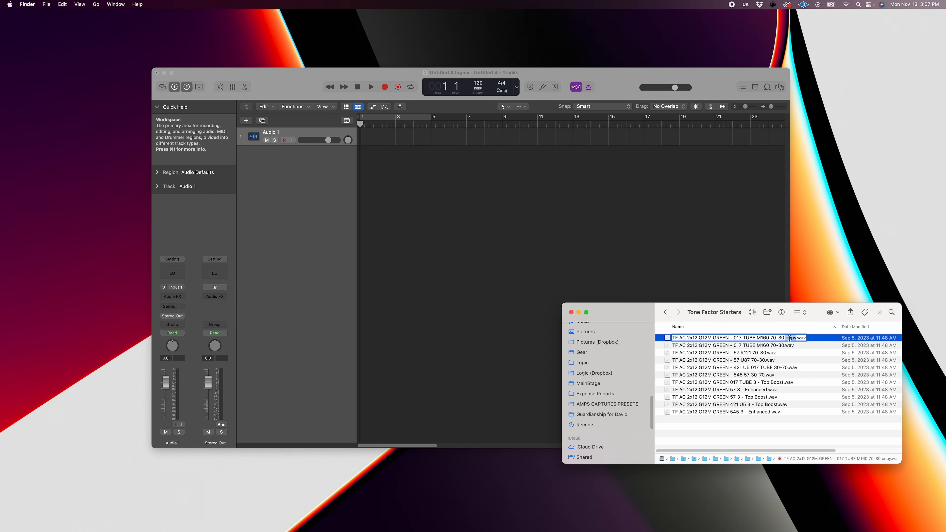
pyautogui.press('BackSpace')
pyautogui.write('INV')
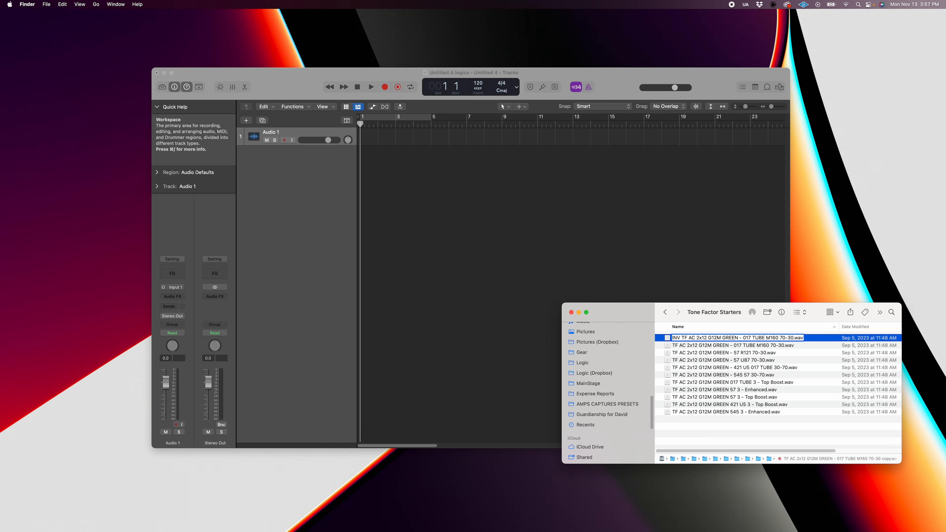
pyautogui.press('Return')
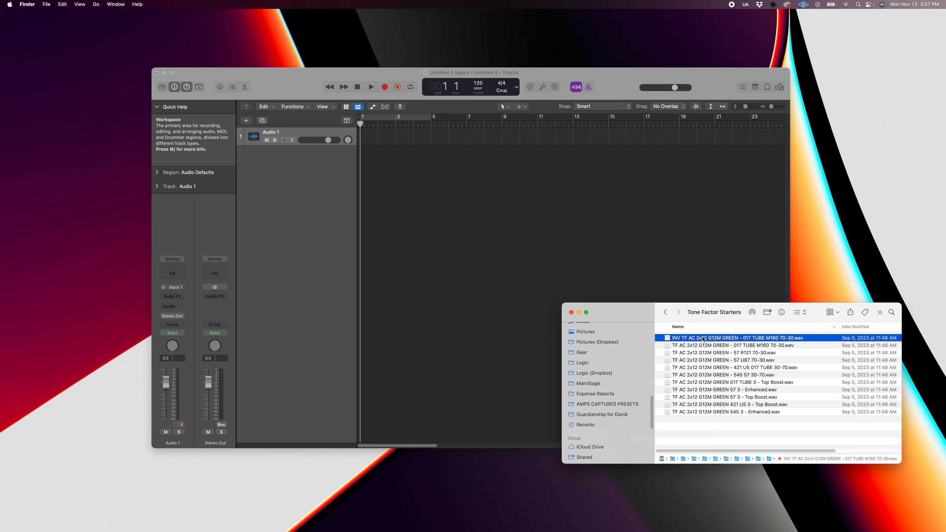
# Place the INV impulse response file on the Audio 1 track in Logic Pro at the start of the project.
pyautogui.moveTo(704, 340); pyautogui.dragTo(360, 142)
pyautogui.click(389, 145)
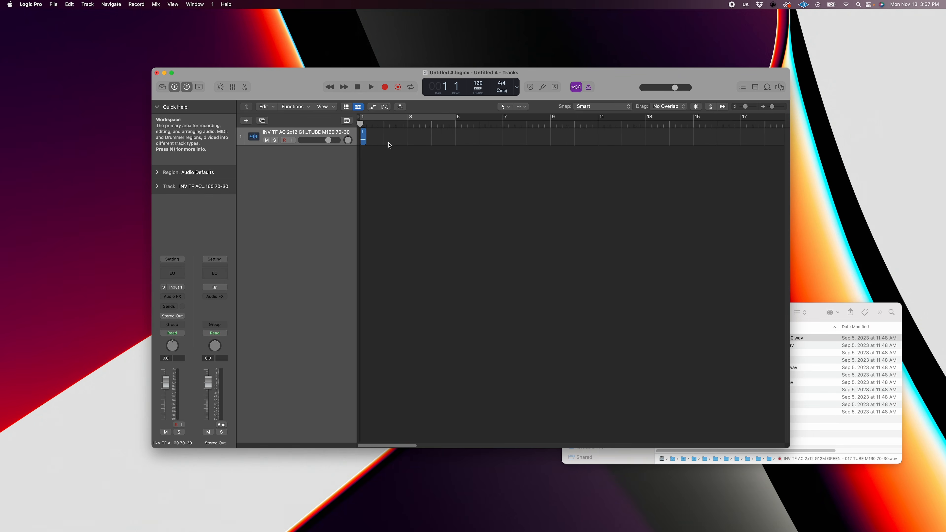
pyautogui.press('z')
pyautogui.press('super+Down')
pyautogui.press('super+Down')
pyautogui.press('super+Down')
pyautogui.press('super+Down')
pyautogui.press('super+Down')
pyautogui.press('super+Down')
pyautogui.press('super+Left')
pyautogui.press('super+Left')
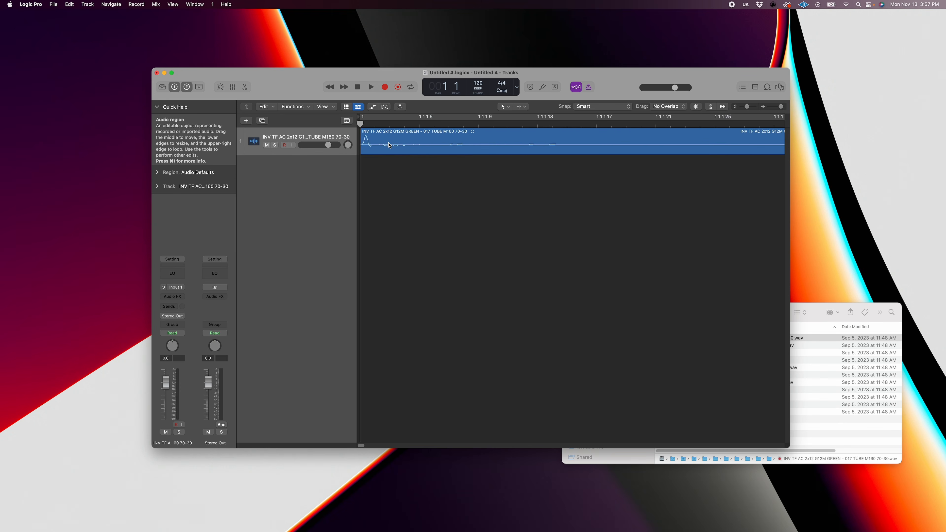
# Open the INV region in the Audio File Editor and invert the phase of the audio file.
pyautogui.click(424, 148)
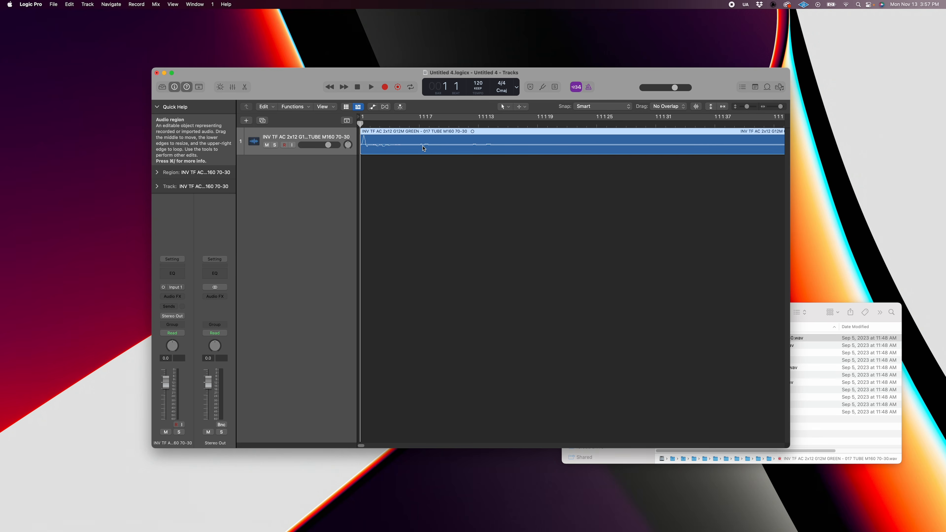
pyautogui.doubleClick(443, 146)
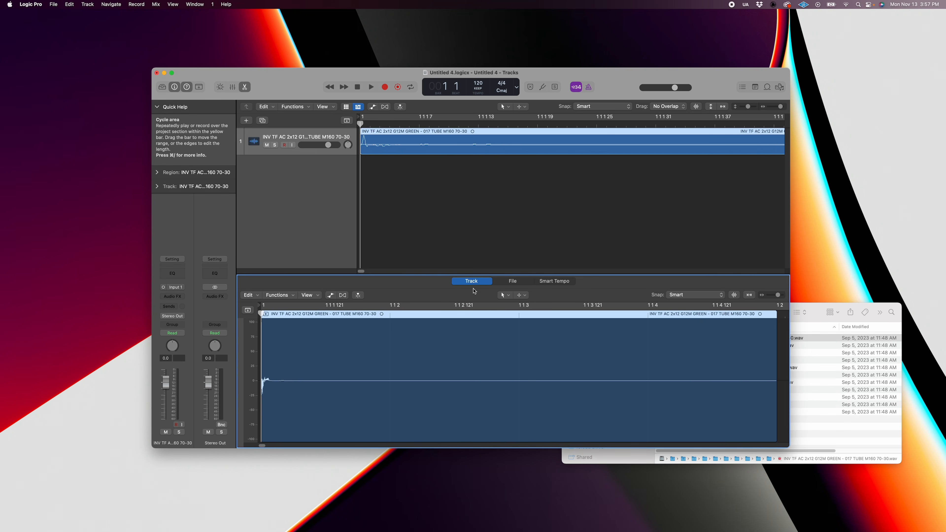
pyautogui.click(518, 284)
pyautogui.click(315, 294)
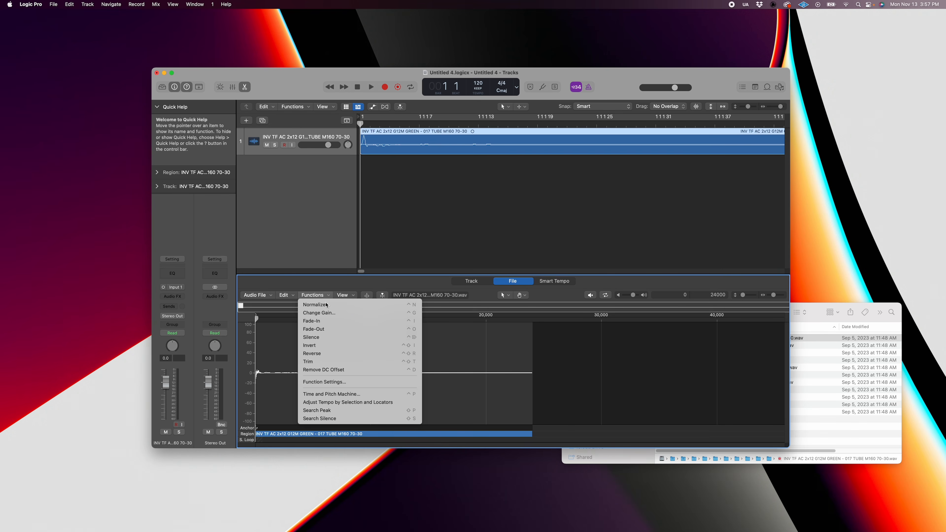
pyautogui.click(363, 346)
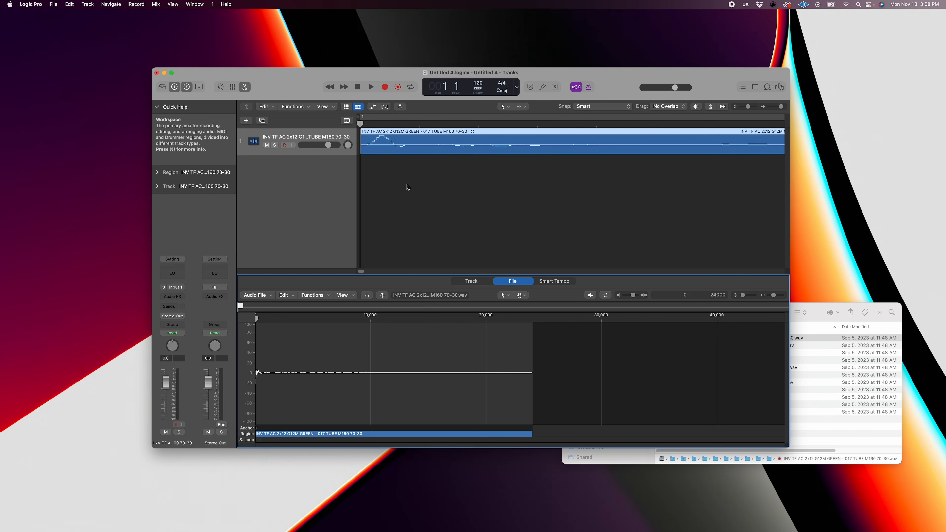
pyautogui.click(329, 297)
pyautogui.click(330, 344)
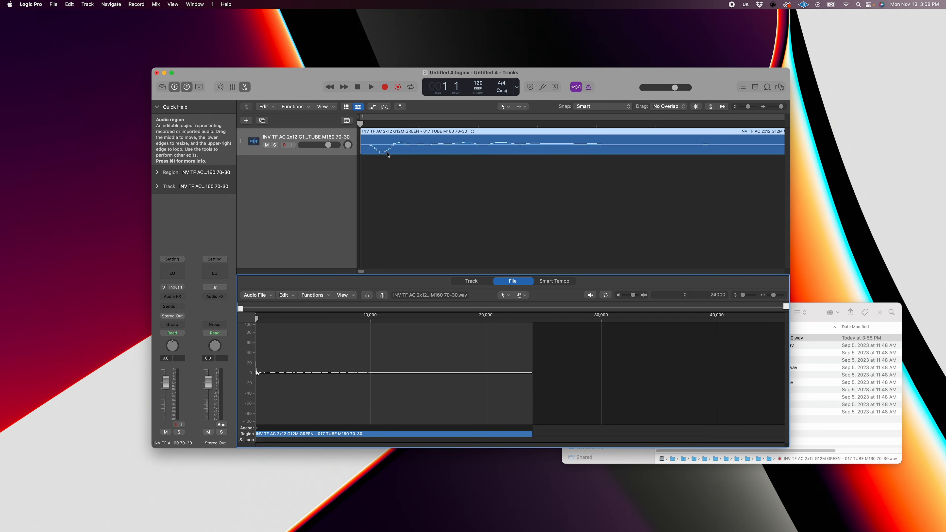
pyautogui.scroll(-5, 440, 172)
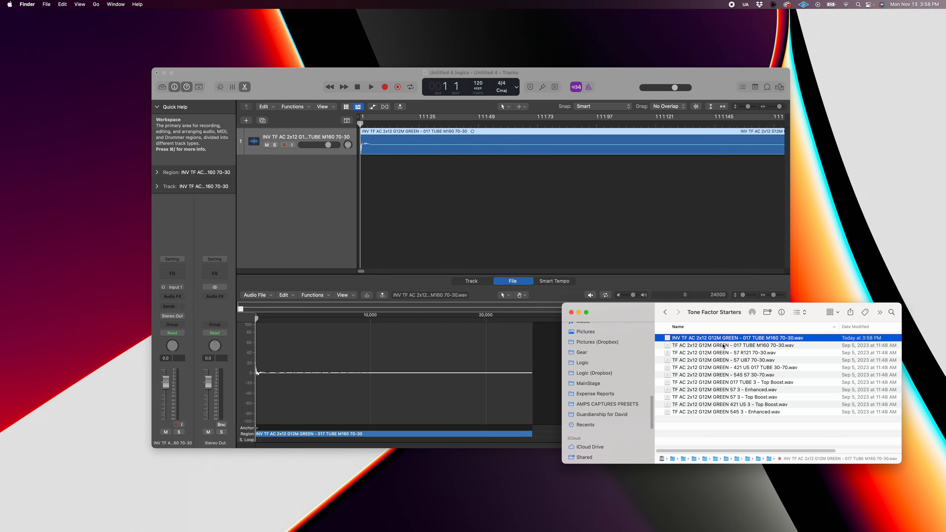
# Close the Untitled 4 project without saving it.
pyautogui.click(610, 230)
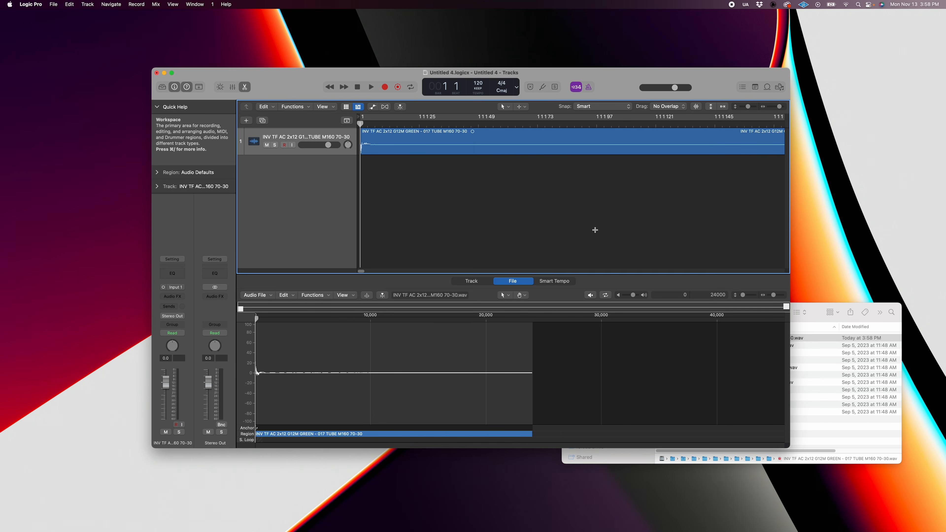
pyautogui.press('super+w')
pyautogui.click(480, 200)
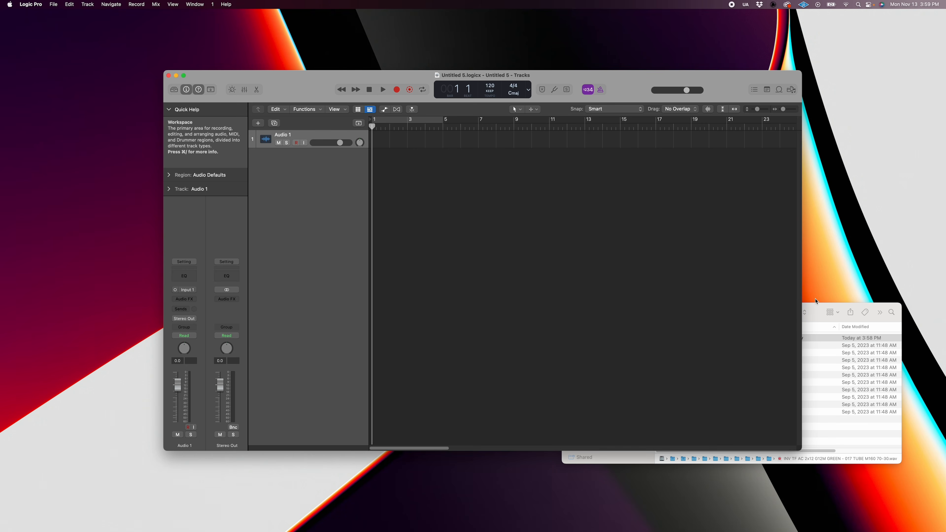
# Add the INV and original 017 TUBE M160 70-30 files to separate tracks in Untitled 5 and compare their waveforms.
pyautogui.click(813, 311)
pyautogui.keyDown('shift'); pyautogui.click(726, 346); pyautogui.keyUp('shift')
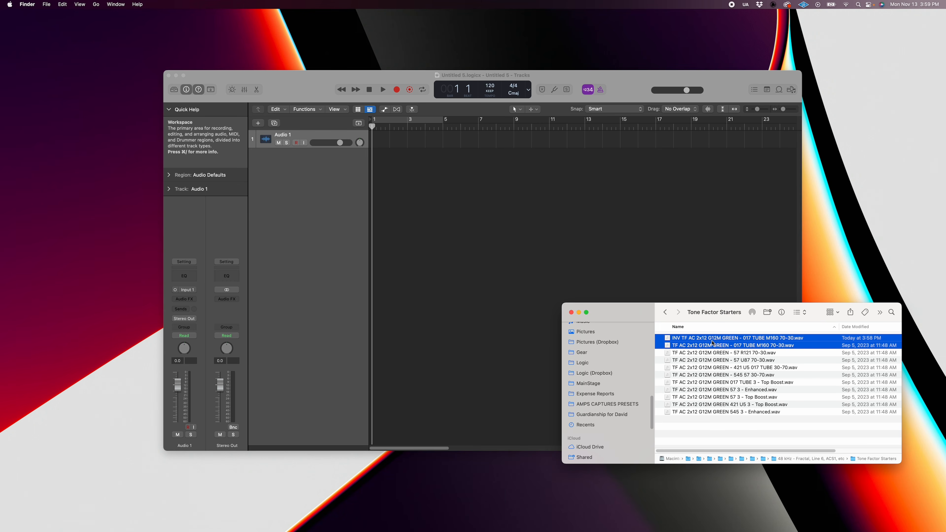
pyautogui.moveTo(712, 343); pyautogui.dragTo(374, 159)
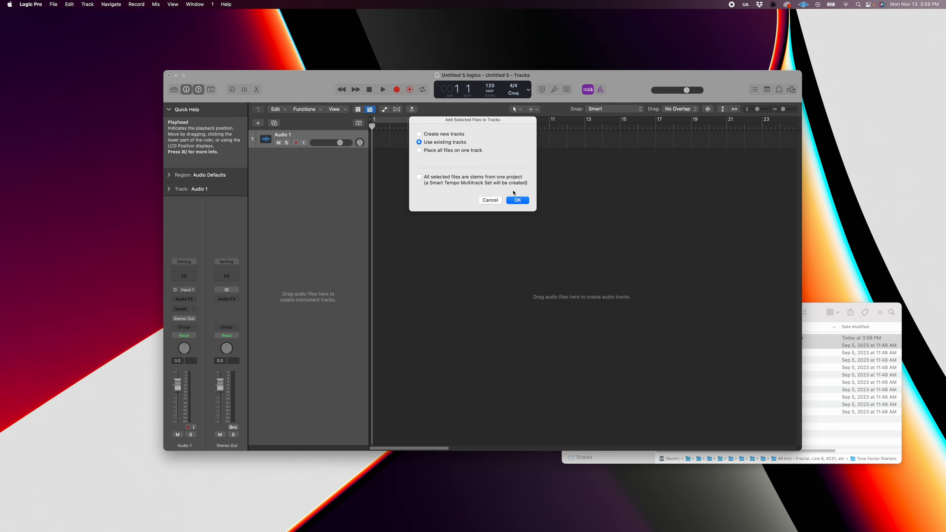
pyautogui.click(517, 200)
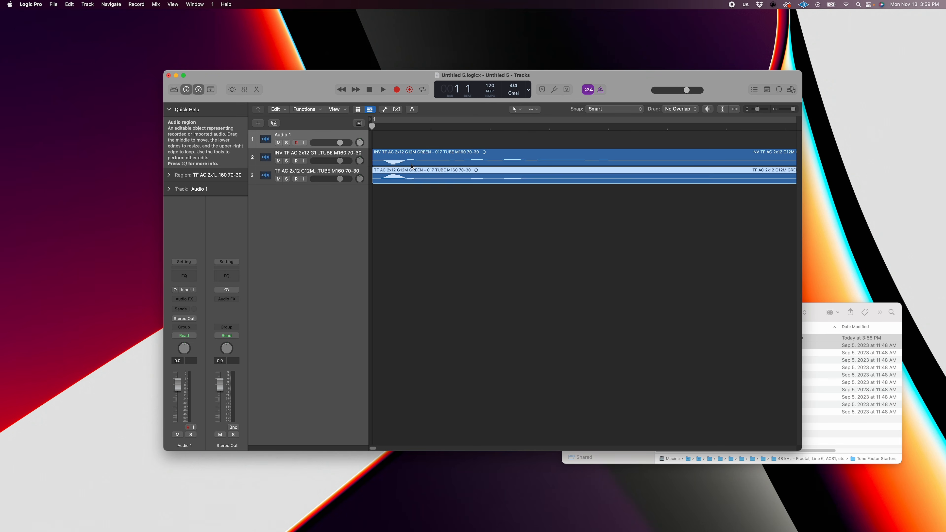
pyautogui.press('super+Down')
pyautogui.press('super+Down')
pyautogui.press('super+Down')
# Close the Untitled 5 project without saving it.
pyautogui.click(440, 216)
pyautogui.click(453, 254)
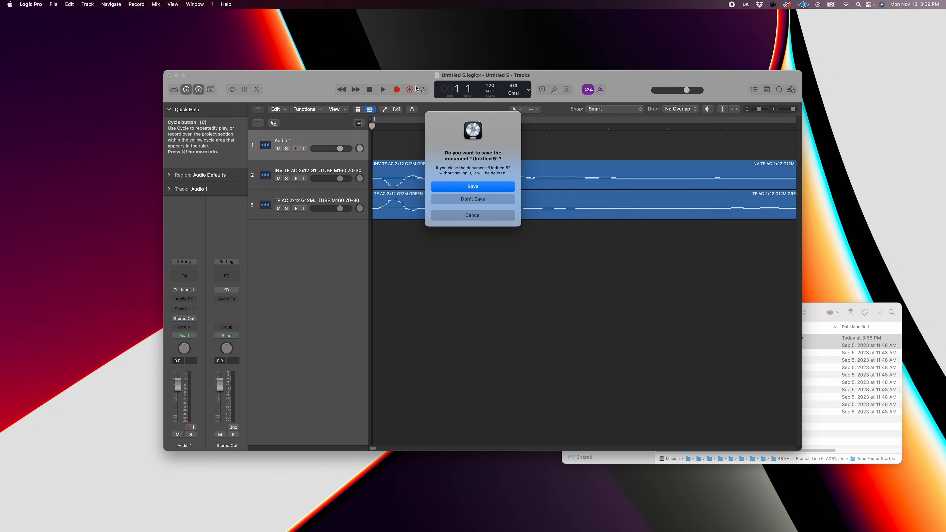
pyautogui.click(473, 200)
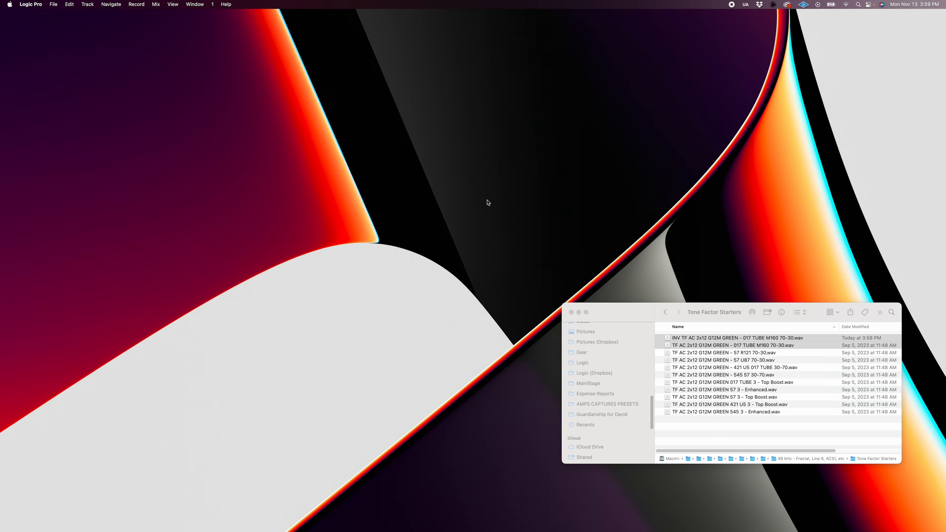